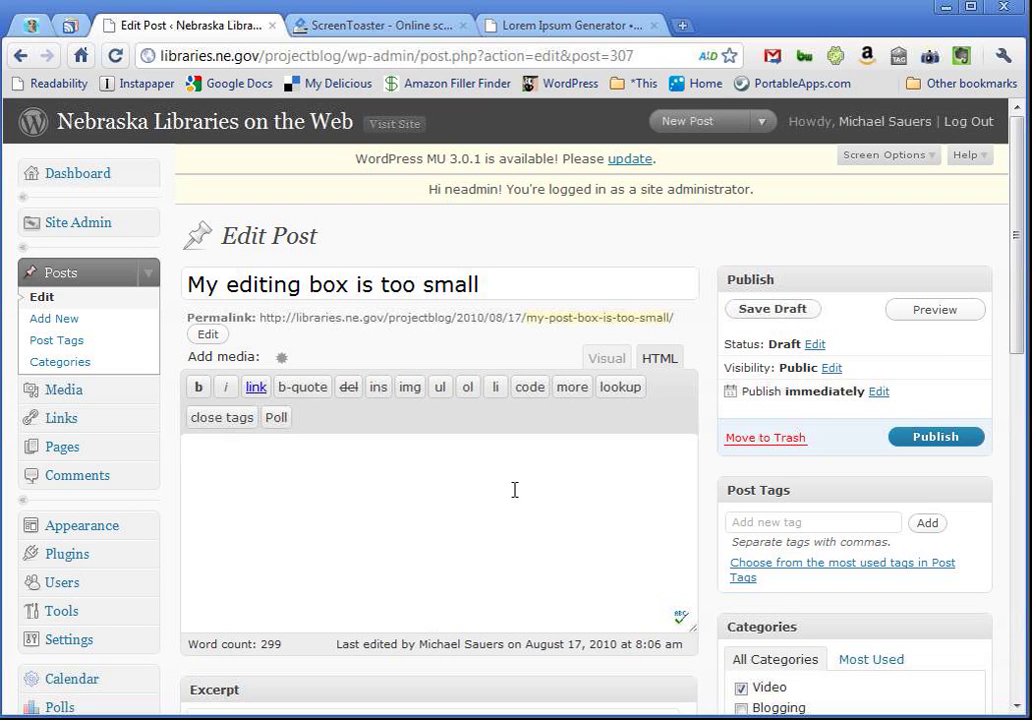
# Paste 299 words of lorem ipsum placeholder text into the body of the draft post.
pyautogui.rightClick(515, 492)
pyautogui.click(626, 598)
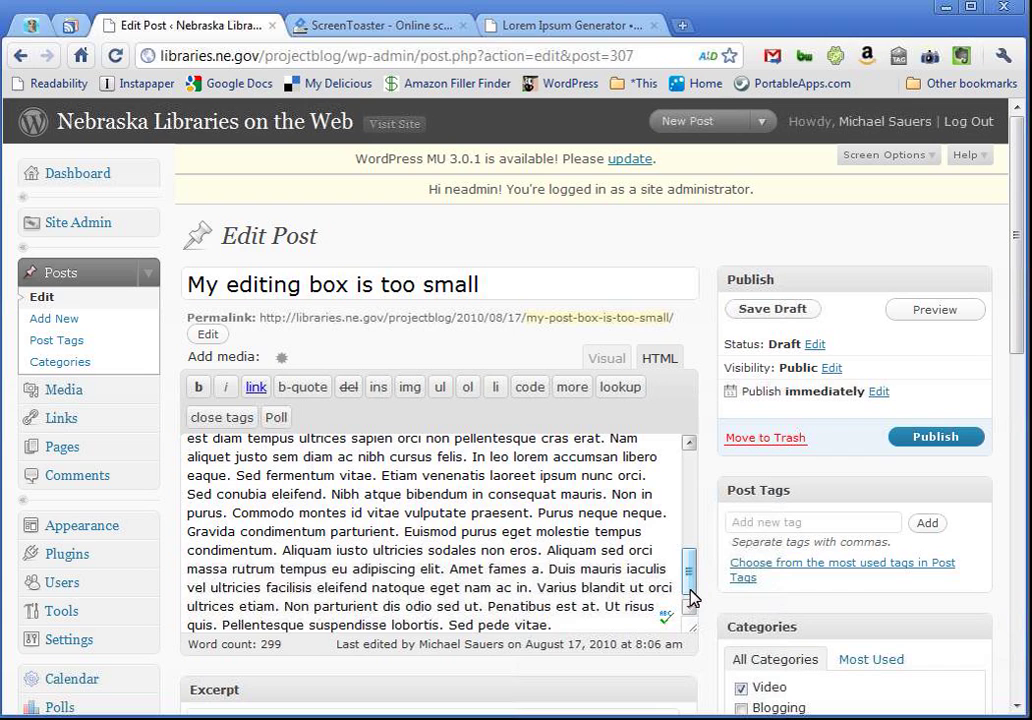
pyautogui.moveTo(692, 596); pyautogui.dragTo(689, 480)
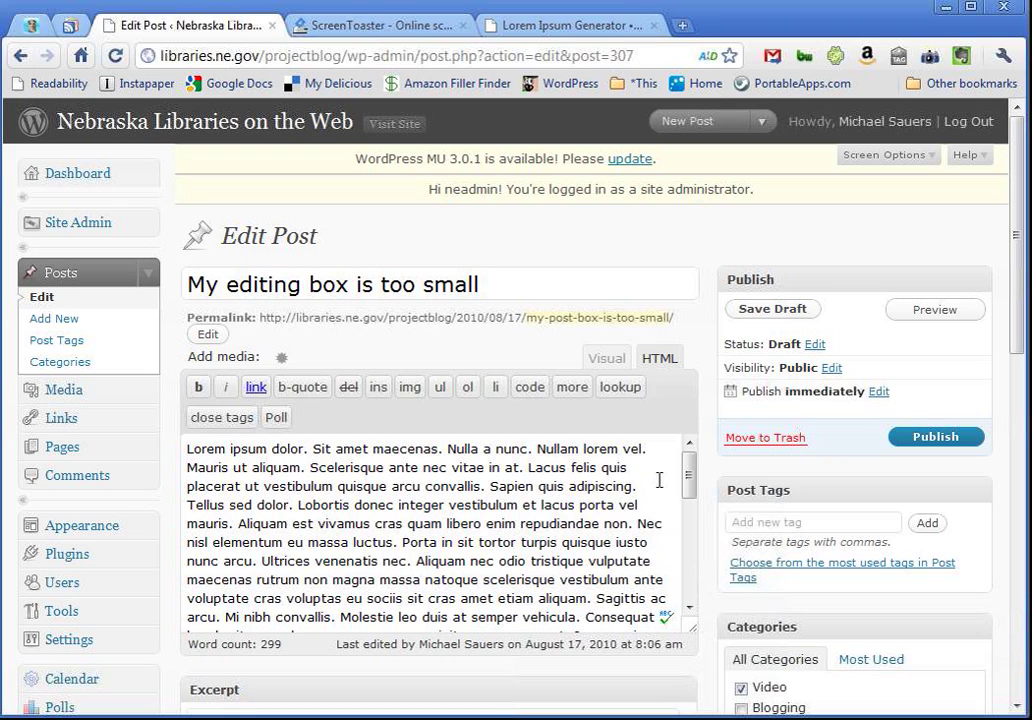
# Pull the editor's corner down until the whole third Lorem ipsum paragraph, ending 'Sed pede vitae.', shows.
pyautogui.scroll(-2, 659, 480)
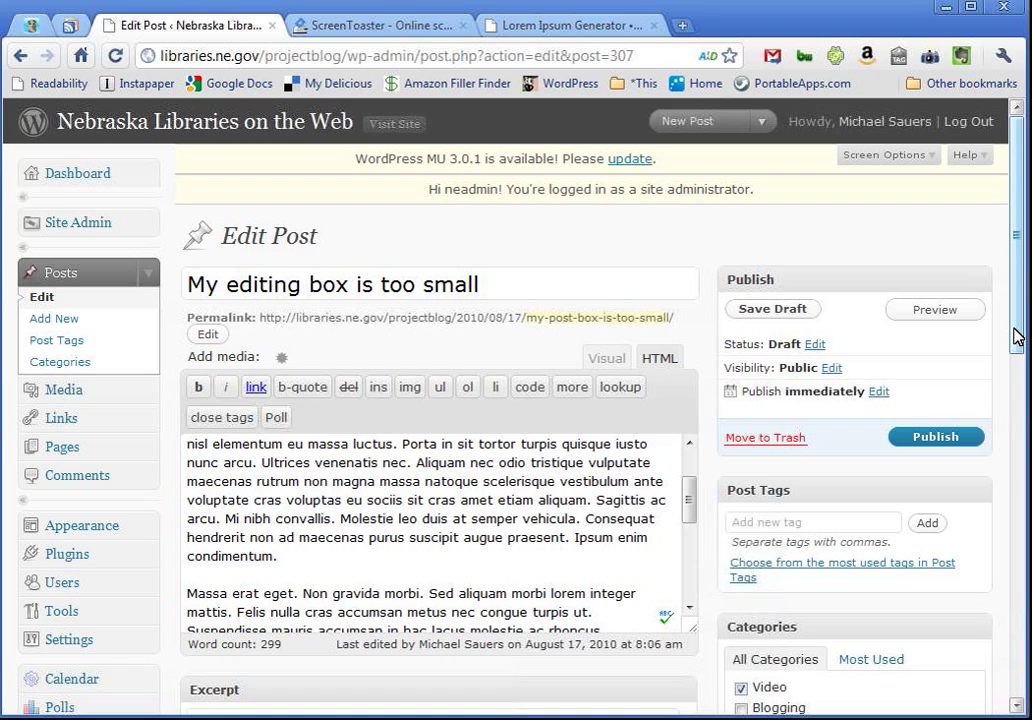
pyautogui.moveTo(1014, 334); pyautogui.dragTo(1020, 398)
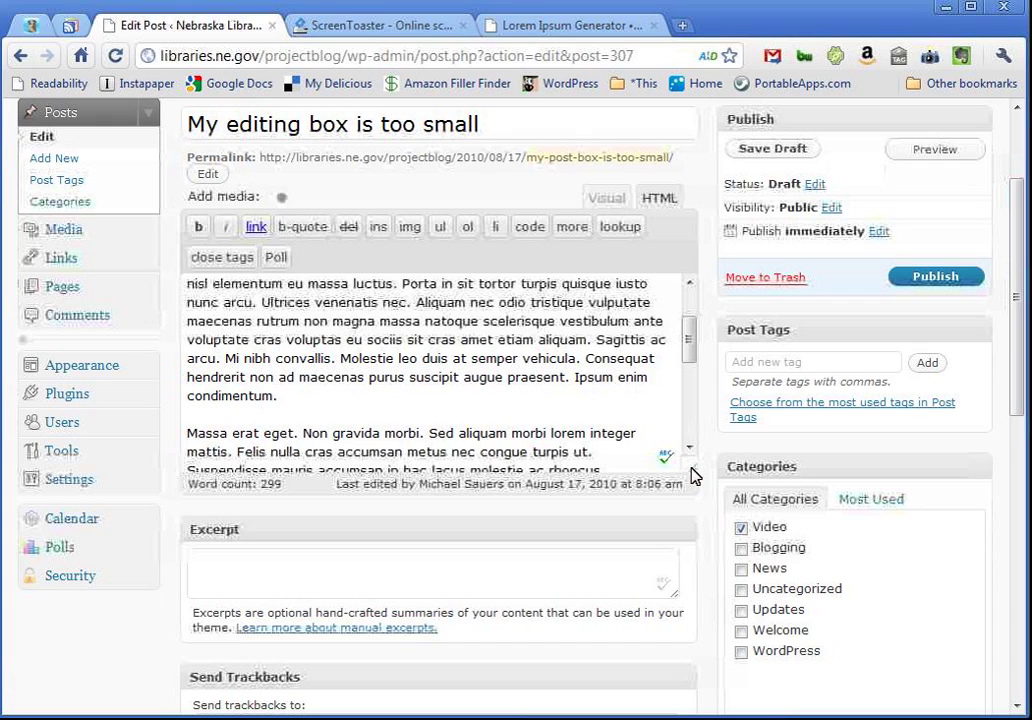
pyautogui.moveTo(695, 476); pyautogui.dragTo(696, 686)
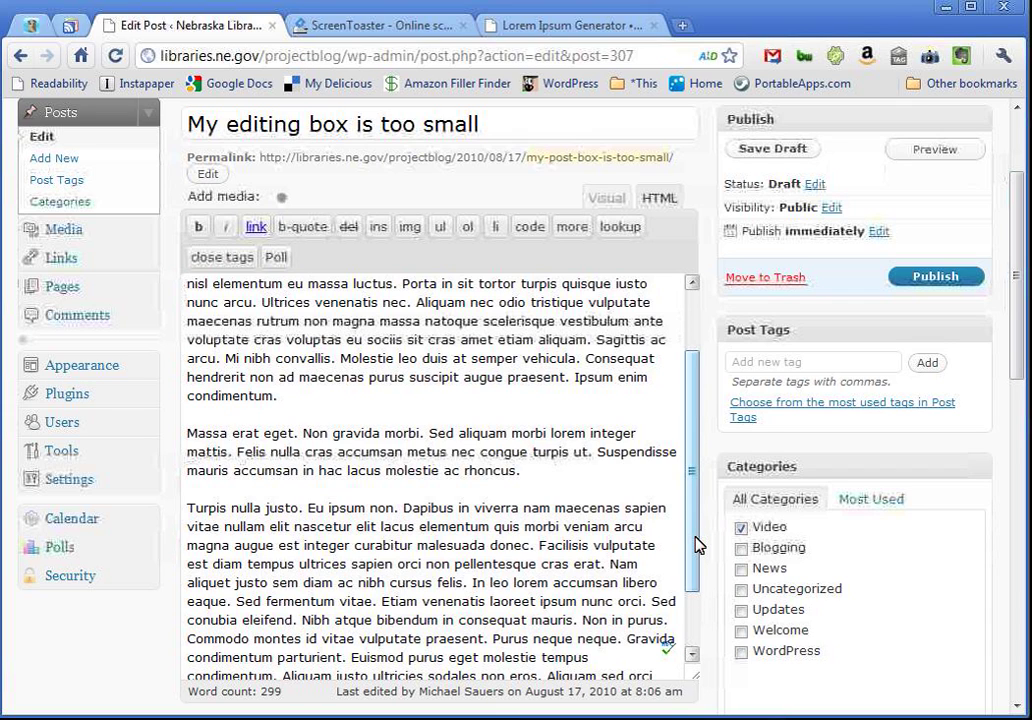
pyautogui.moveTo(696, 546); pyautogui.dragTo(705, 584)
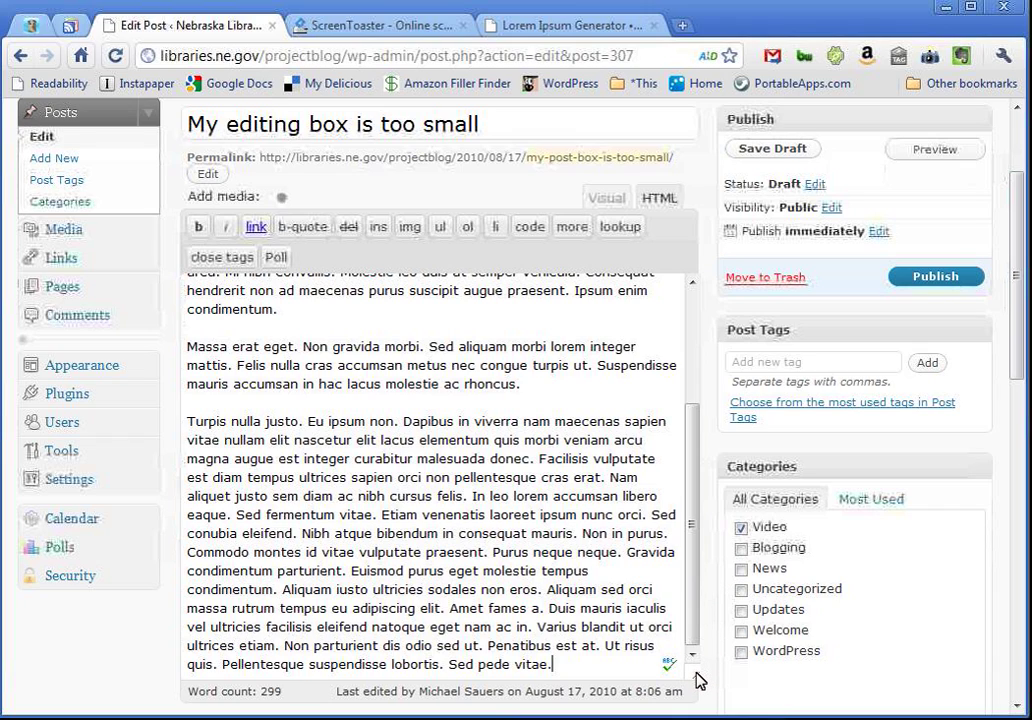
# Widen the editing box toward the sidebar, then reload Edit Post, which restores its small default height.
pyautogui.moveTo(697, 680); pyautogui.dragTo(880, 615)
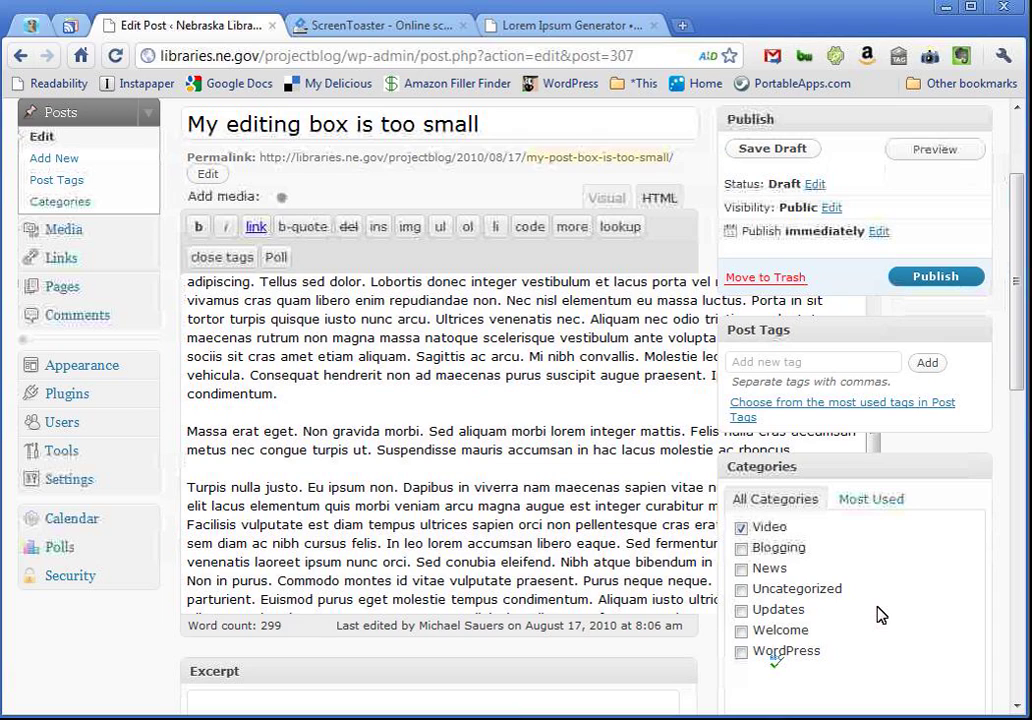
pyautogui.moveTo(878, 452); pyautogui.dragTo(1004, 454)
pyautogui.click(871, 465)
pyautogui.click(116, 58)
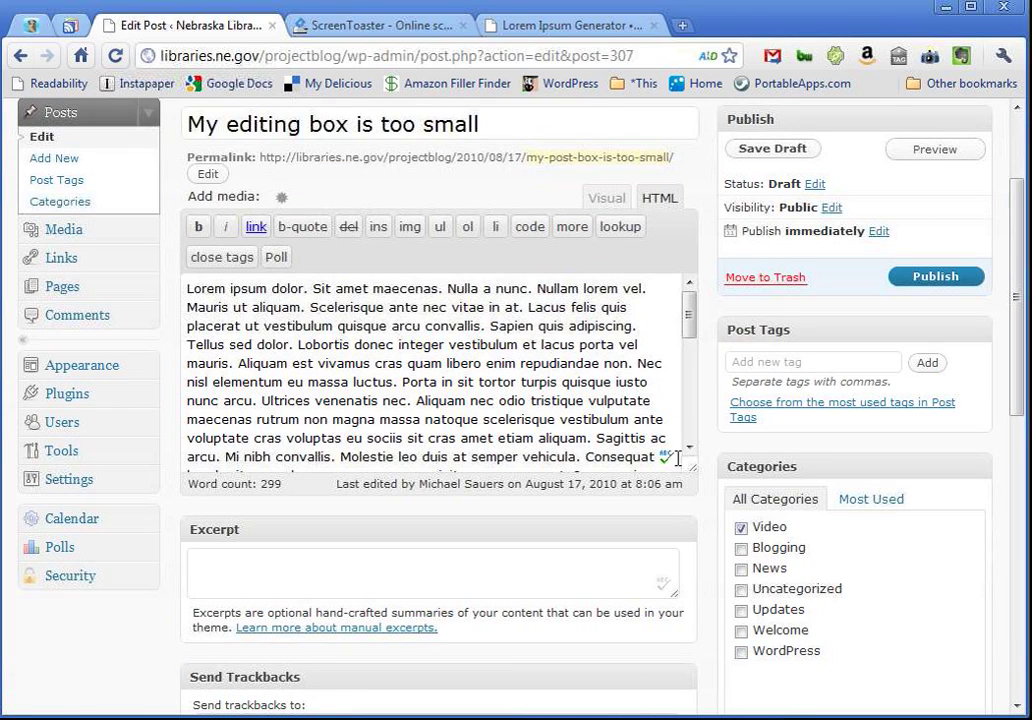
# Save 'My editing box is too small' as a draft and start a blank new post.
pyautogui.moveTo(692, 466); pyautogui.dragTo(697, 620)
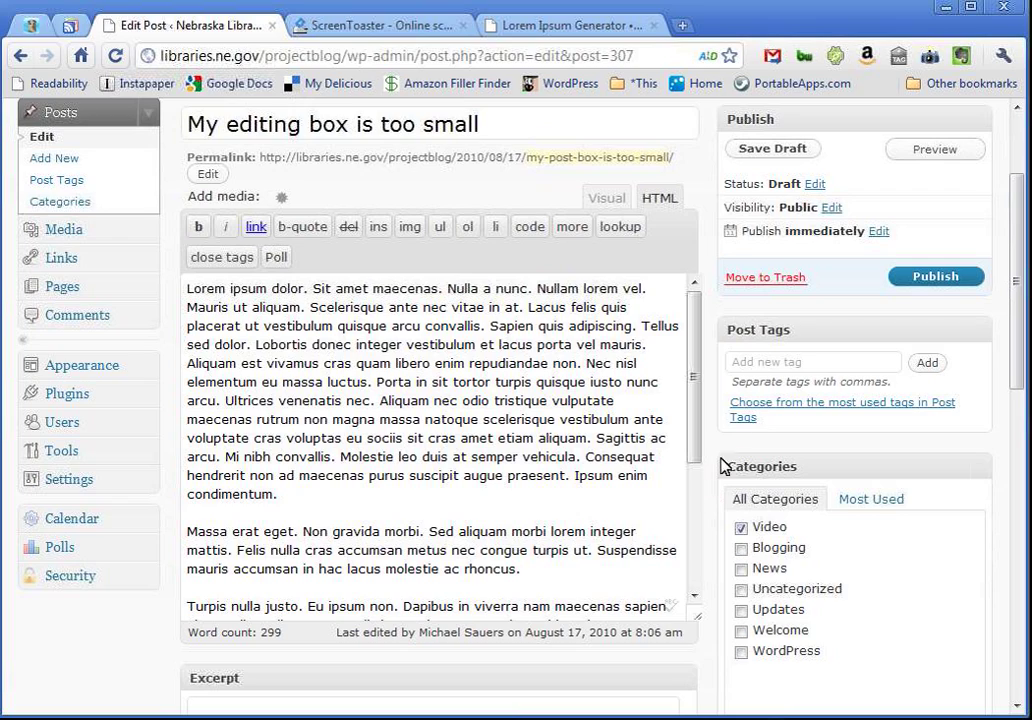
pyautogui.click(771, 152)
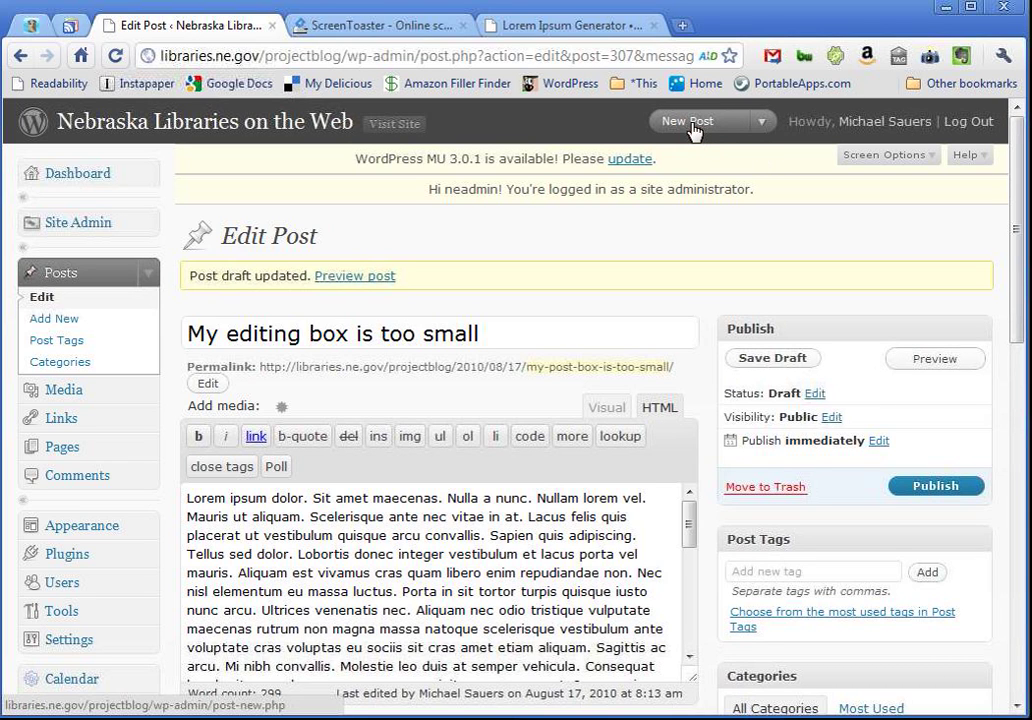
pyautogui.click(694, 128)
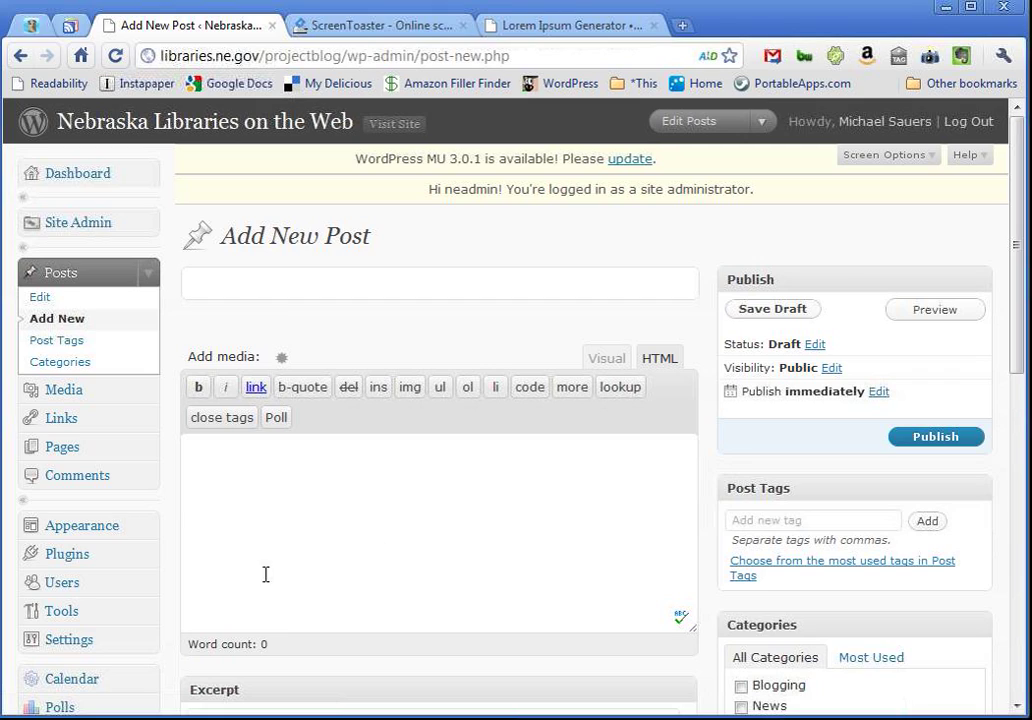
# In Settings > Writing, change Size of the post box from 10 to 100 lines.
pyautogui.click(85, 647)
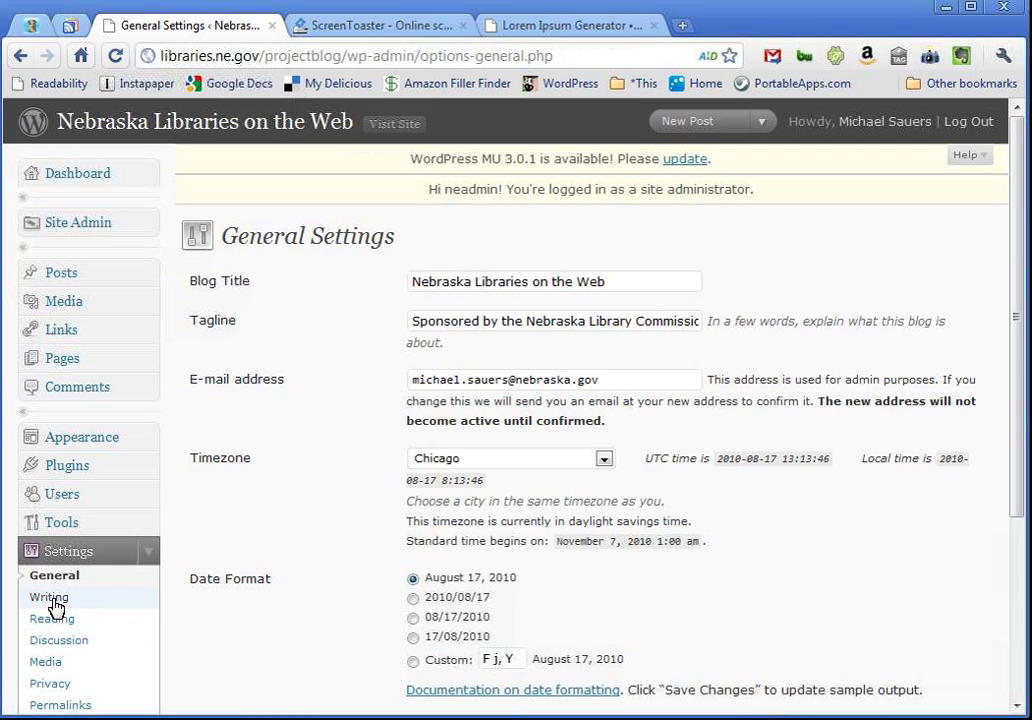
pyautogui.click(54, 603)
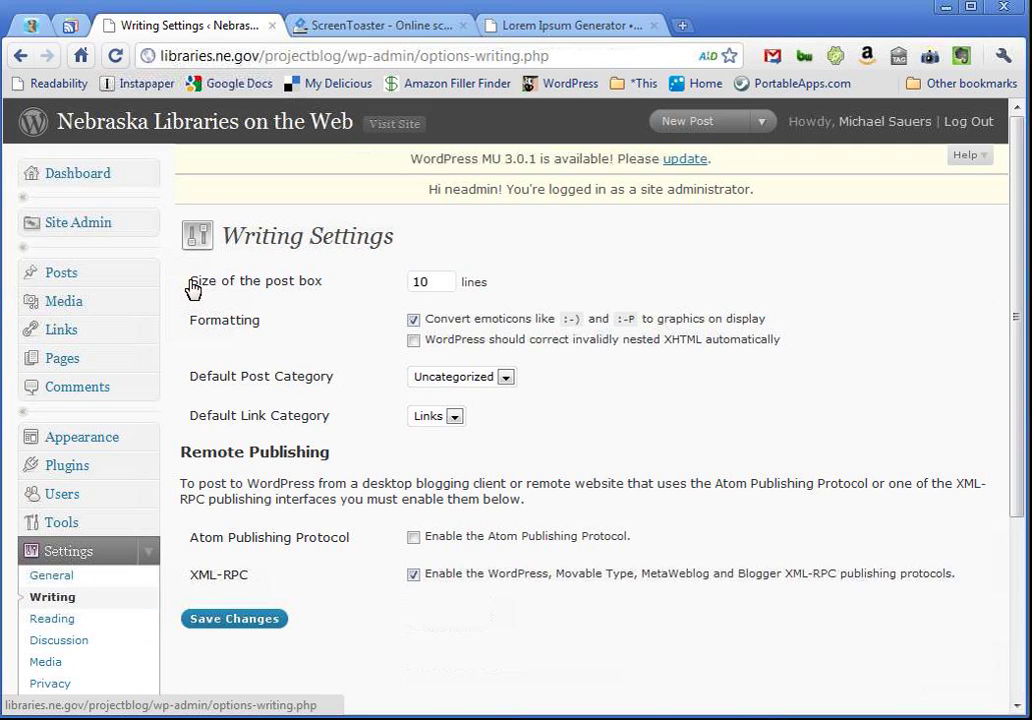
pyautogui.moveTo(191, 284); pyautogui.dragTo(345, 312)
pyautogui.click(425, 281)
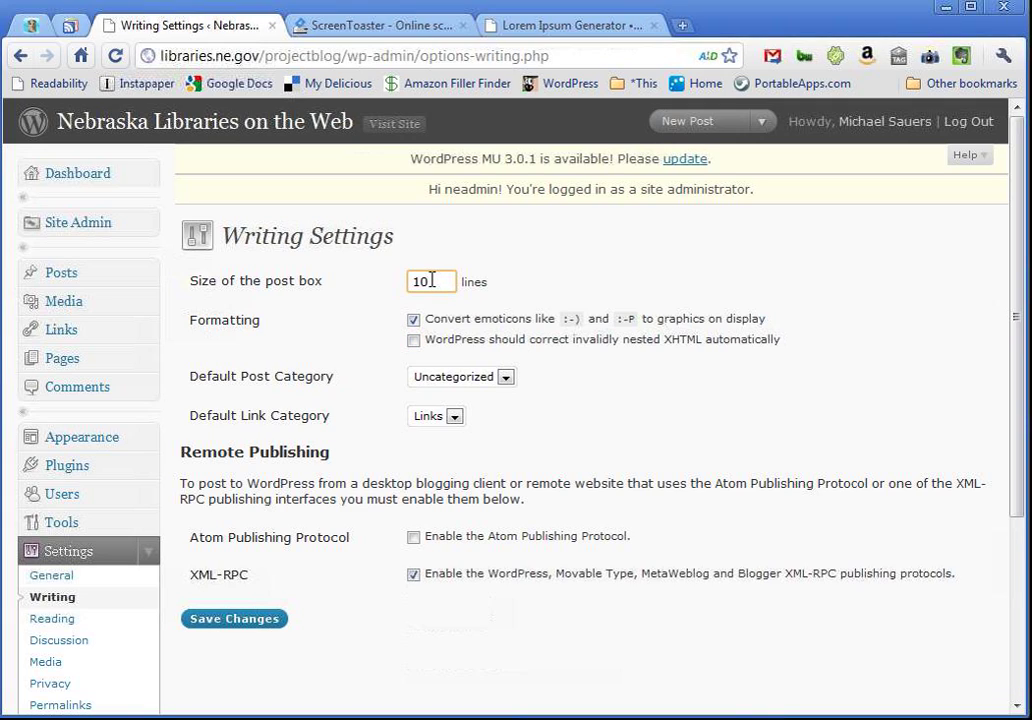
pyautogui.write('0')
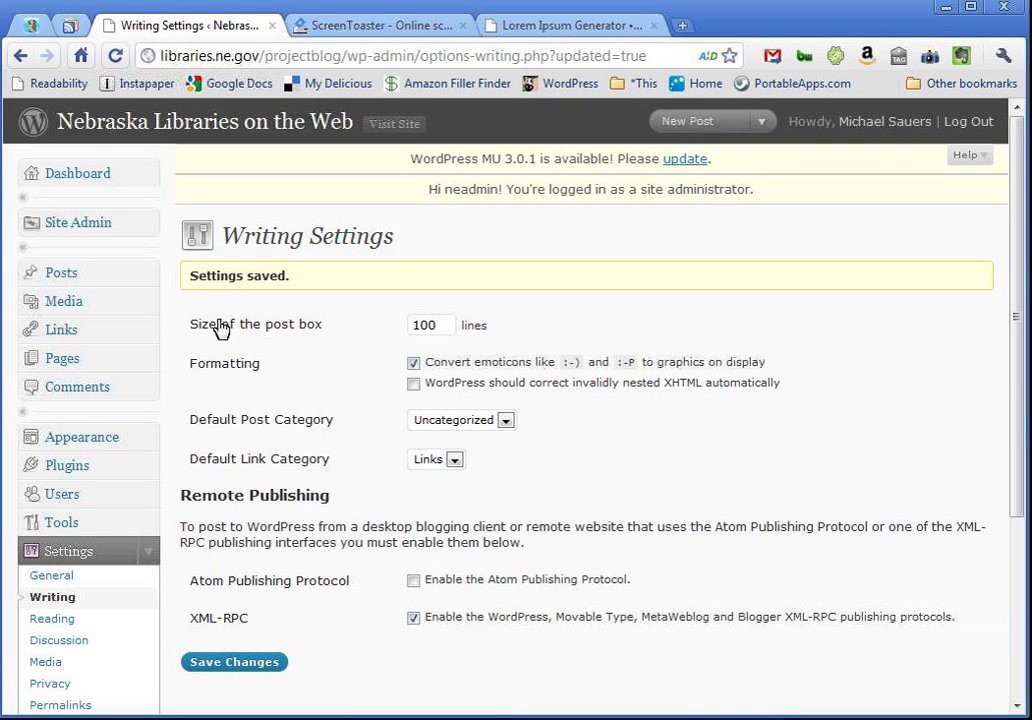
# Start a new post and scroll through its empty, now 100-line-tall editing box.
pyautogui.click(697, 131)
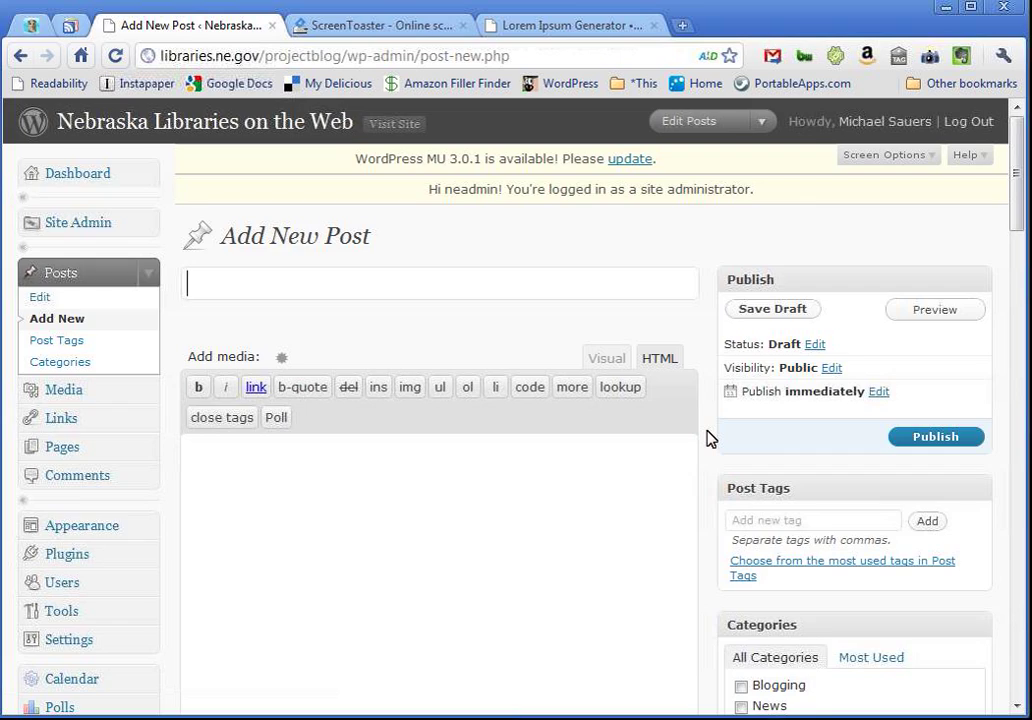
pyautogui.scroll(-6, 708, 438)
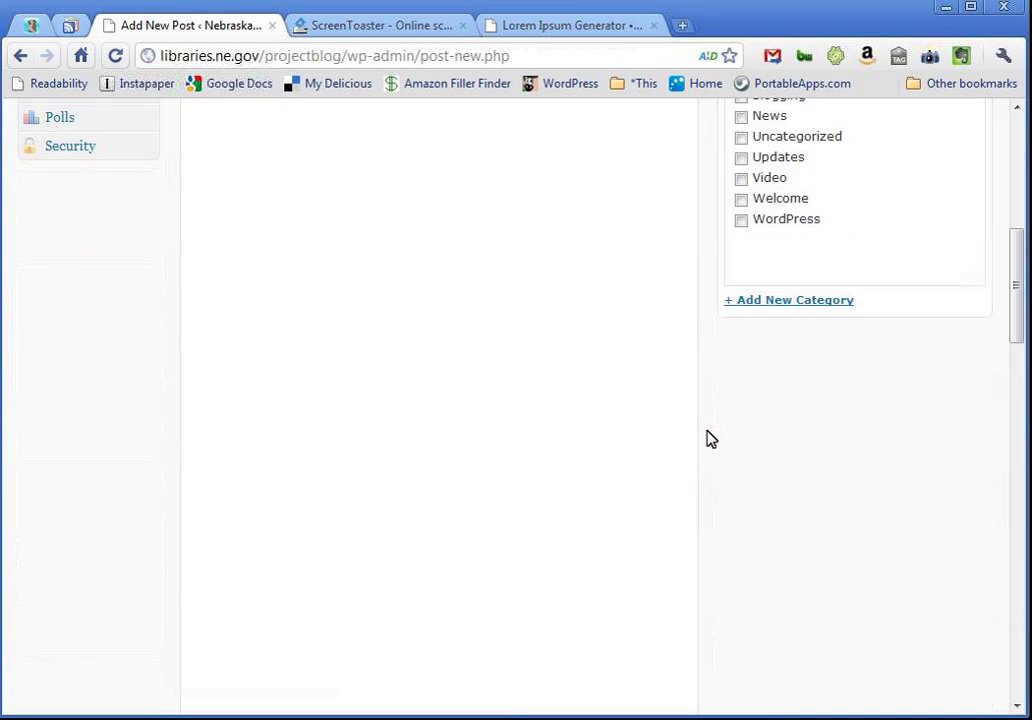
pyautogui.scroll(-8, 708, 438)
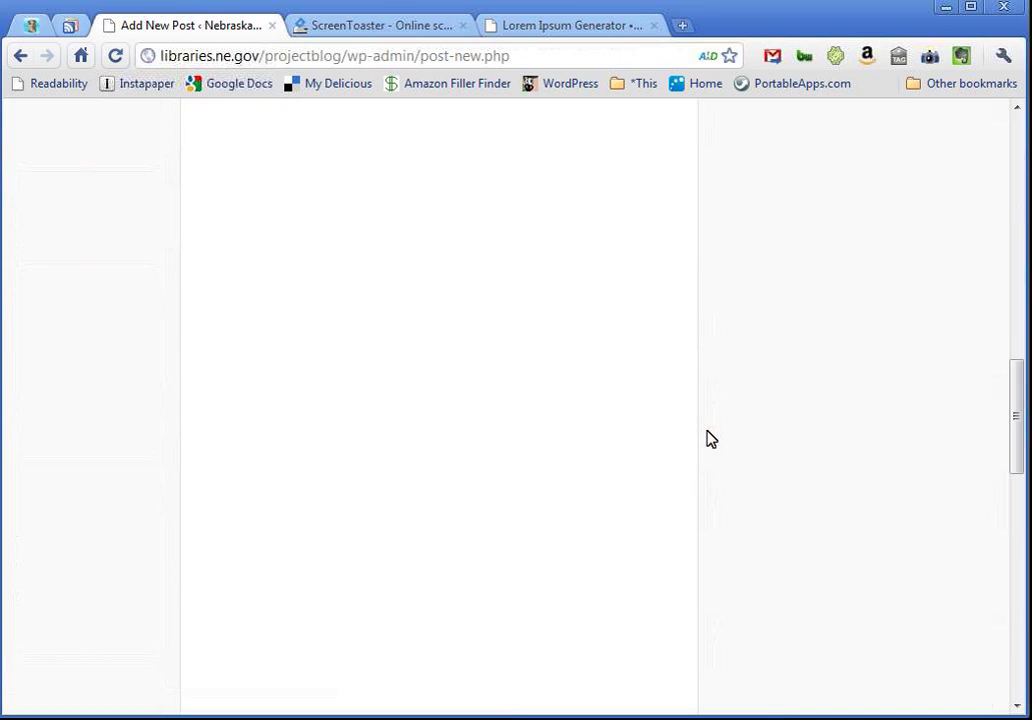
pyautogui.scroll(-8, 710, 438)
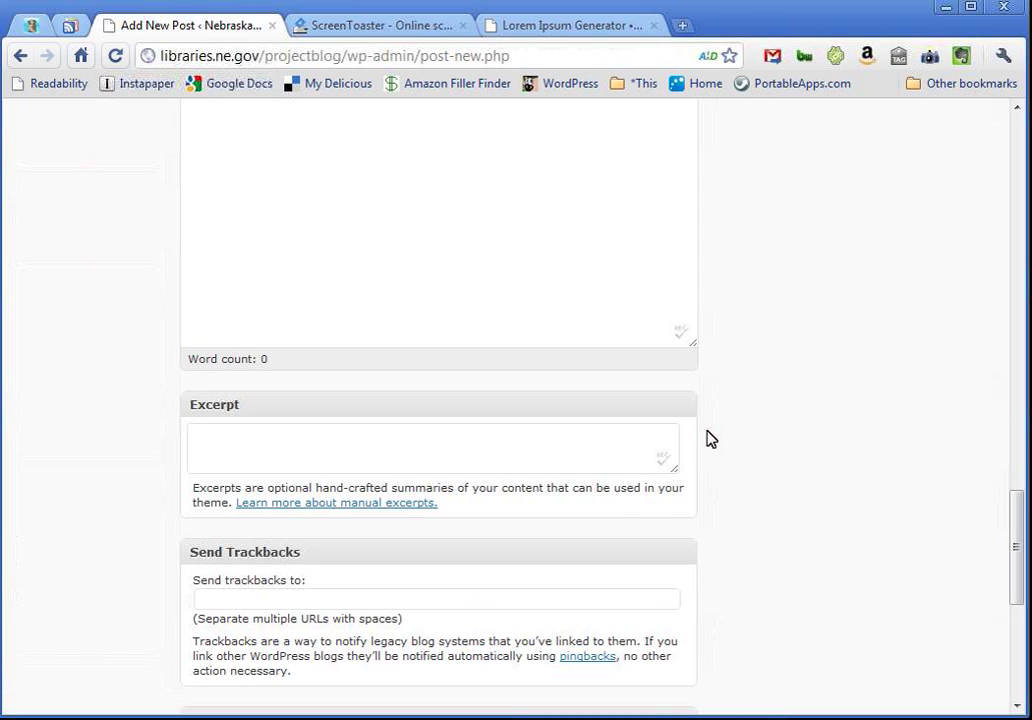
pyautogui.scroll(10, 708, 438)
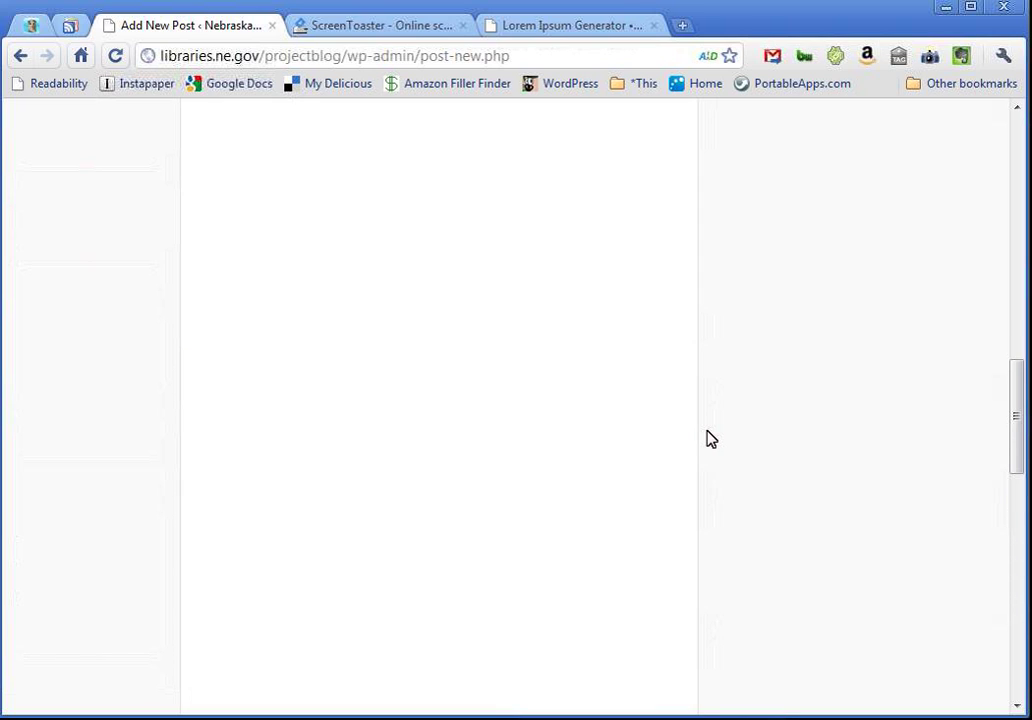
pyautogui.scroll(5, 708, 438)
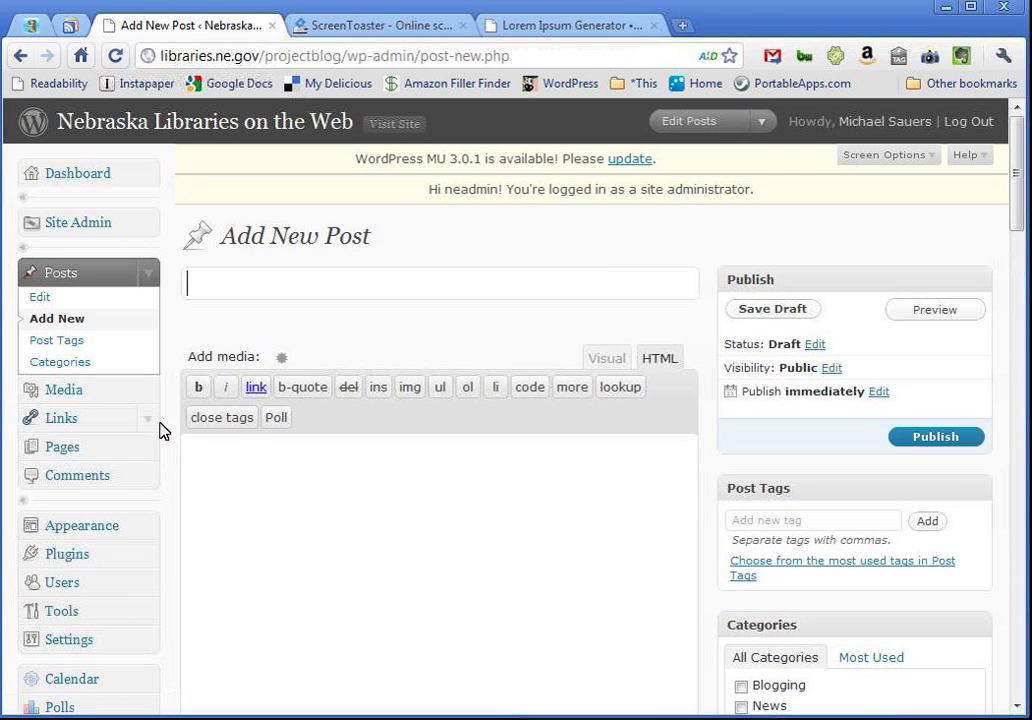
# Reopen the draft 'My editing box is too small' and scroll through its 299 words.
pyautogui.click(42, 300)
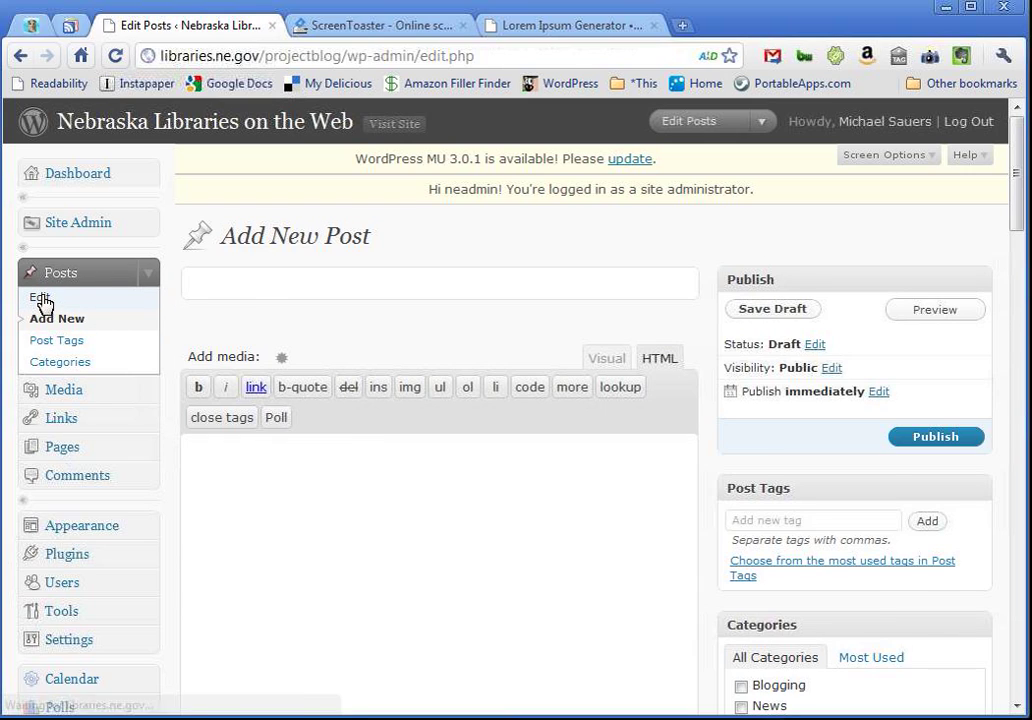
pyautogui.click(222, 414)
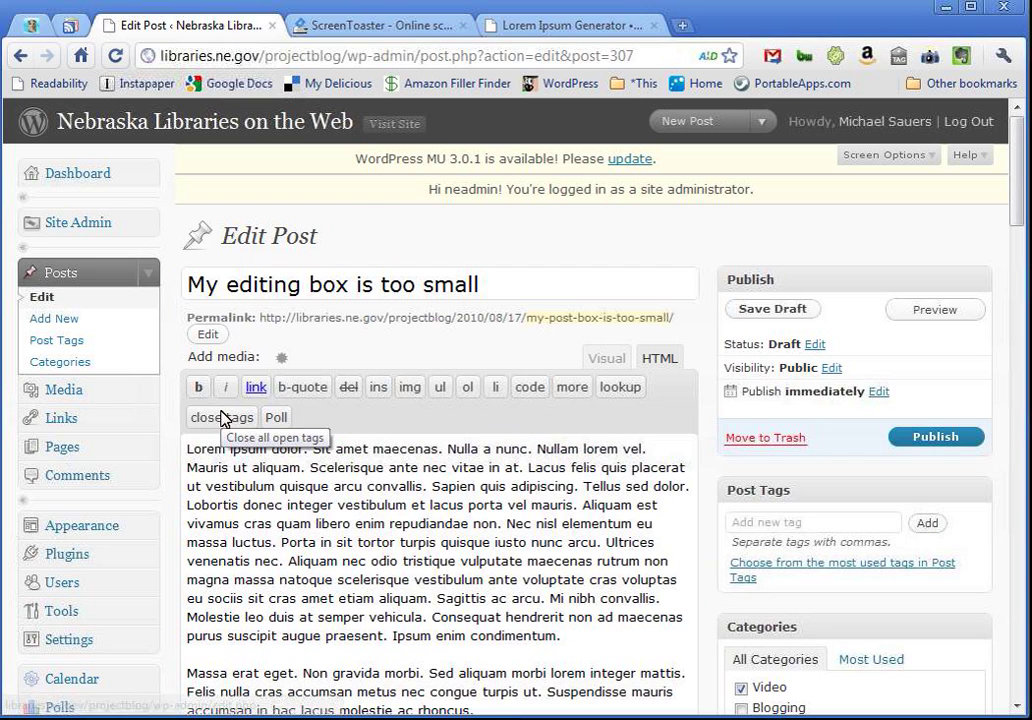
pyautogui.scroll(-2, 528, 484)
pyautogui.scroll(-15, 528, 484)
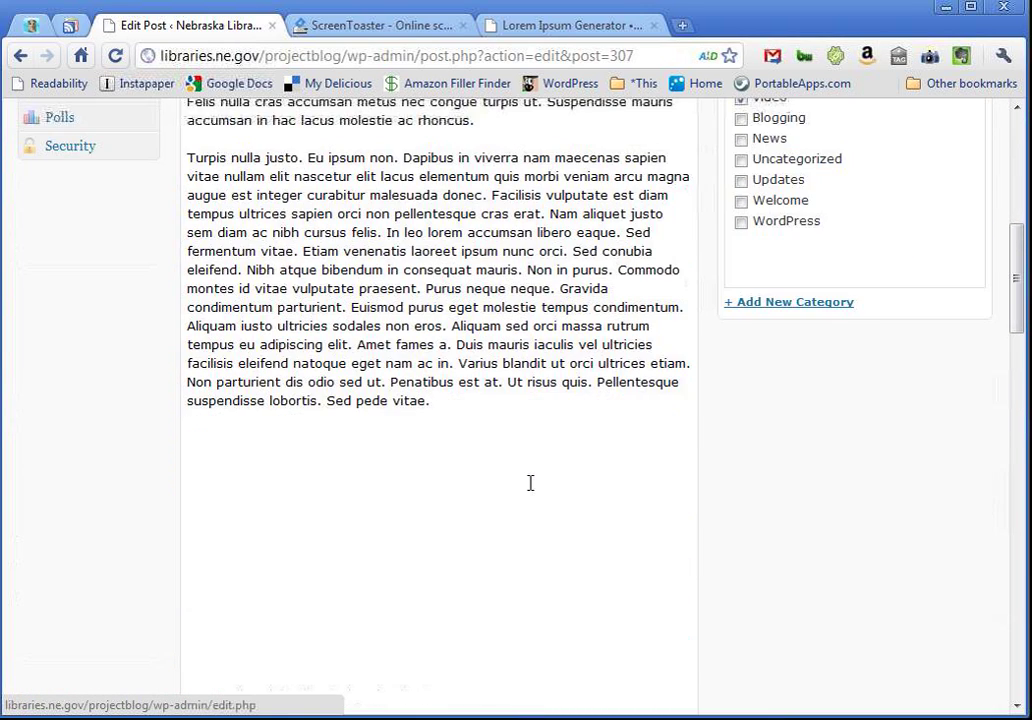
pyautogui.scroll(-5, 530, 483)
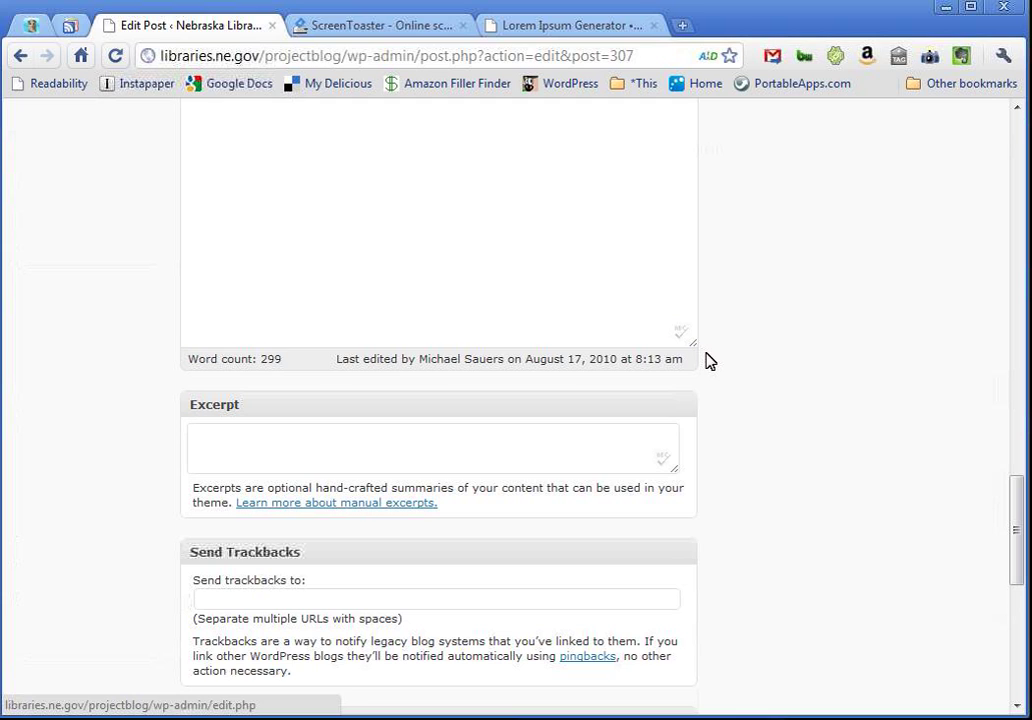
pyautogui.scroll(15, 706, 360)
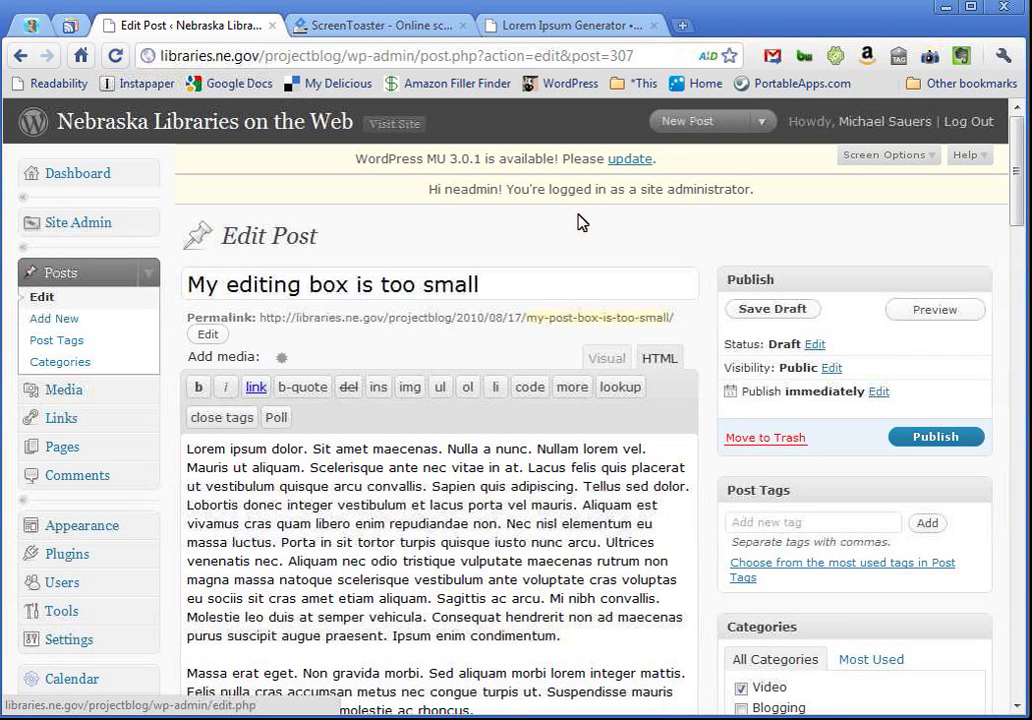
# Edit the About page and scroll through its 106 words in the tall editor.
pyautogui.click(58, 456)
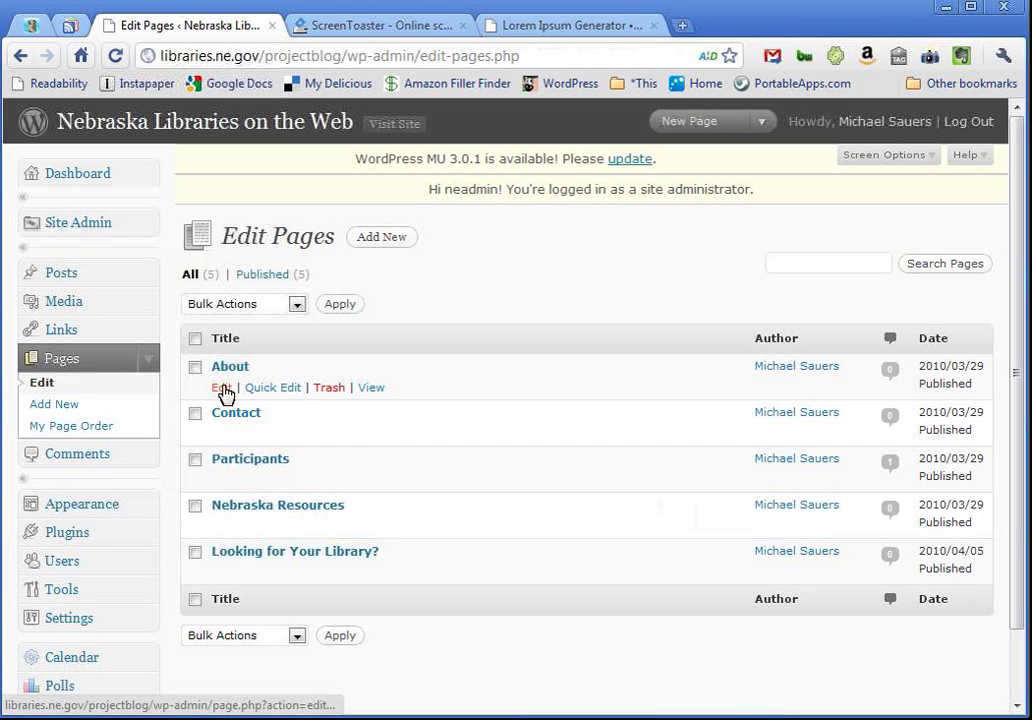
pyautogui.click(222, 389)
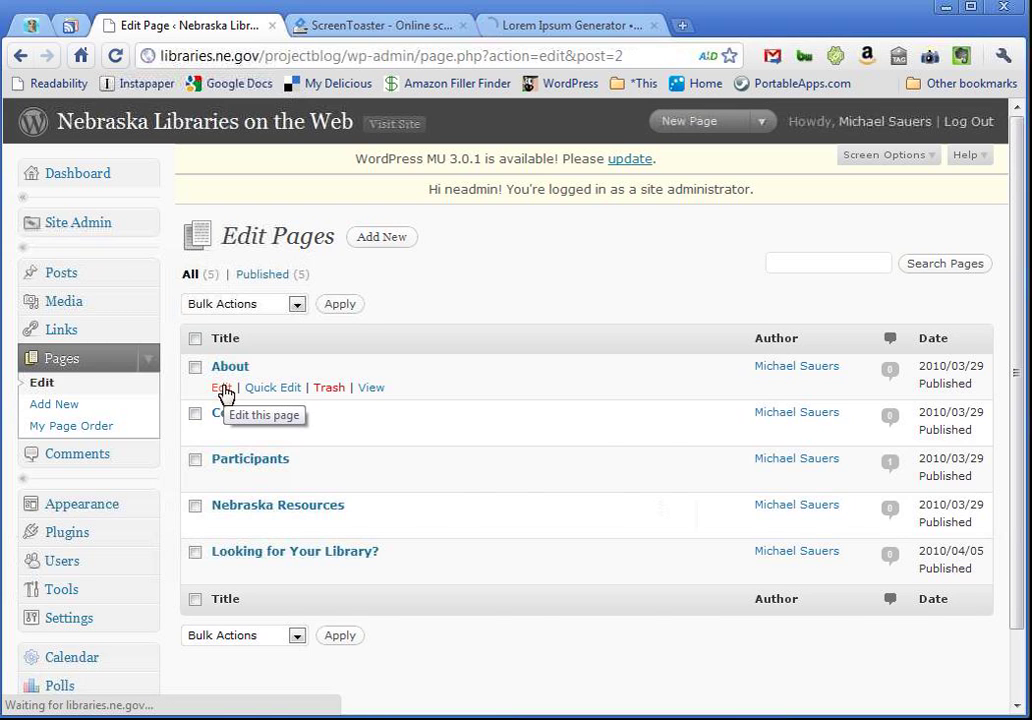
pyautogui.scroll(-4, 638, 501)
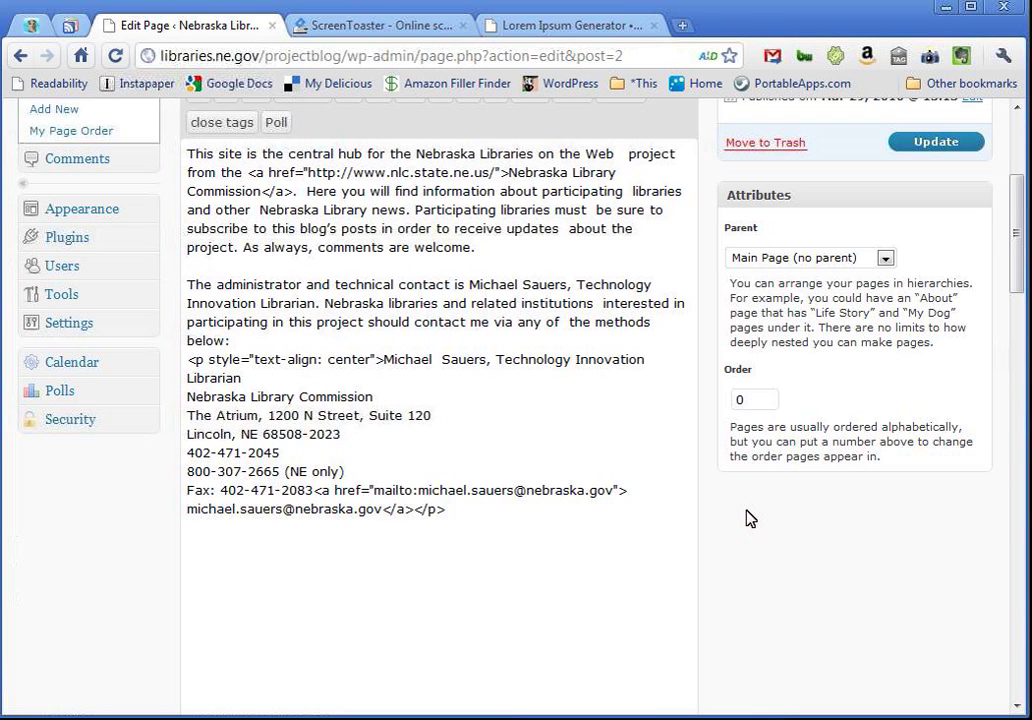
pyautogui.scroll(3, 750, 518)
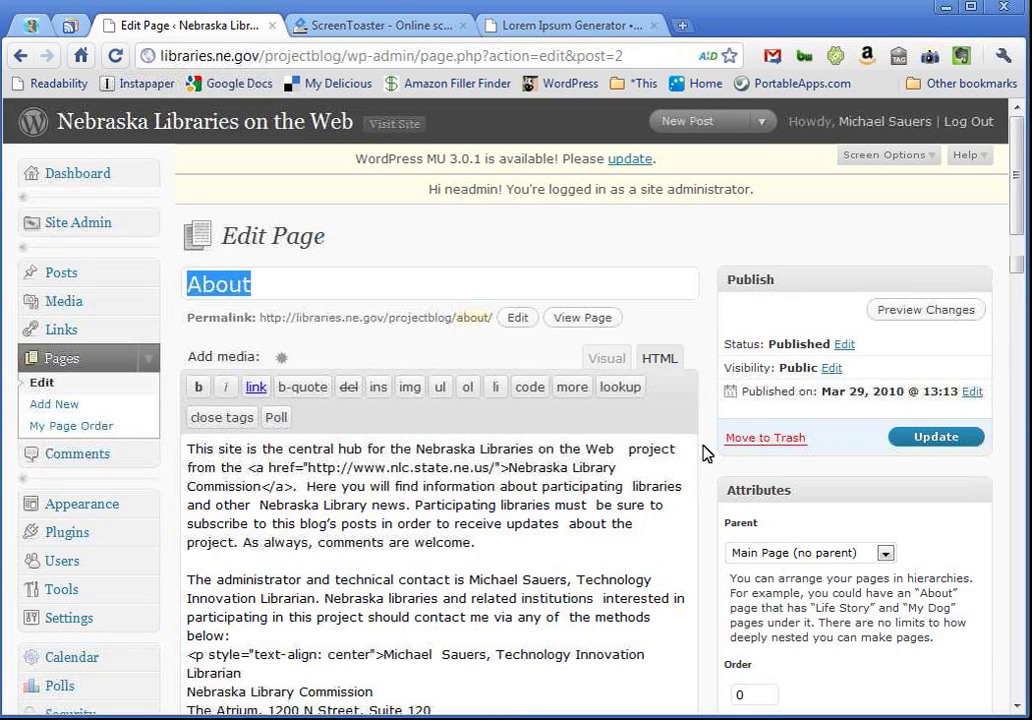